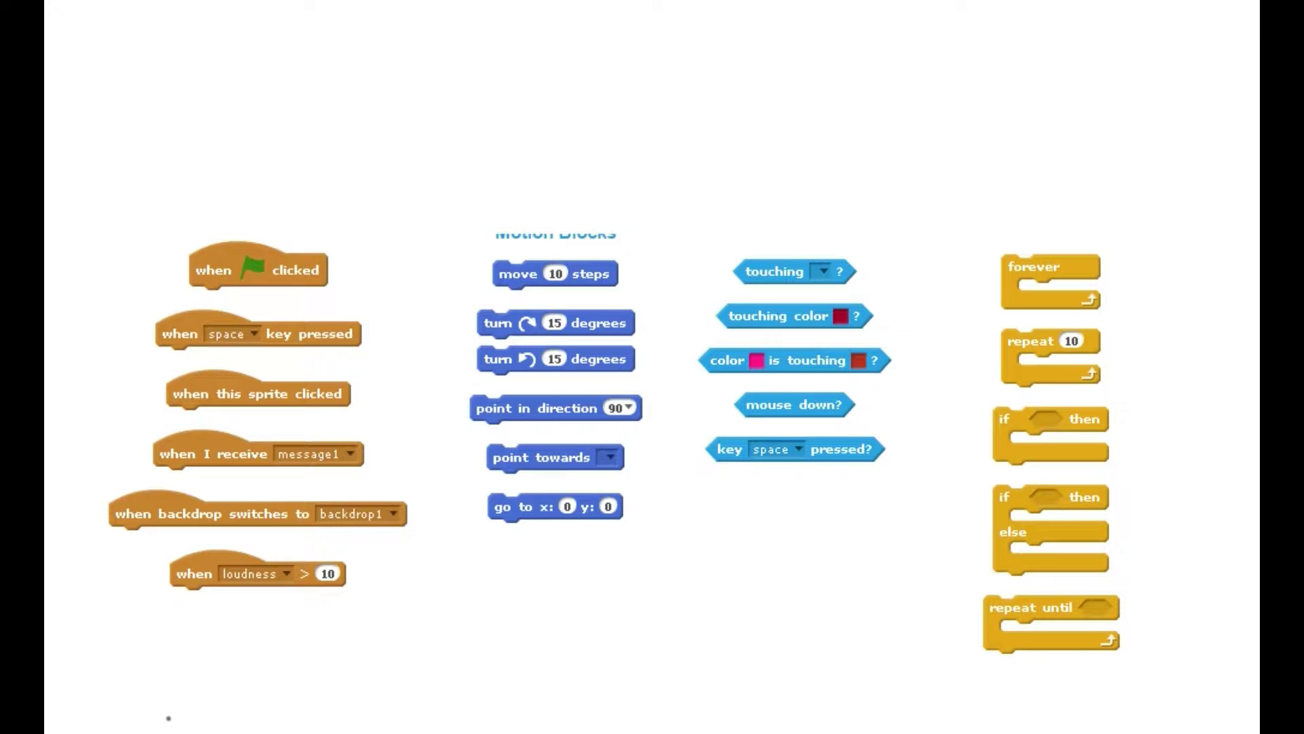
Step: Handwrite 'HAT' above the orange event blocks and trace an arc over 'when flag clicked'
mouse_move(156, 167)
mouse_down()
mouse_move(156, 199)
mouse_move(184, 180)
mouse_move(184, 199)
mouse_move(261, 166)
mouse_up()
drag(244, 168, 243, 200)
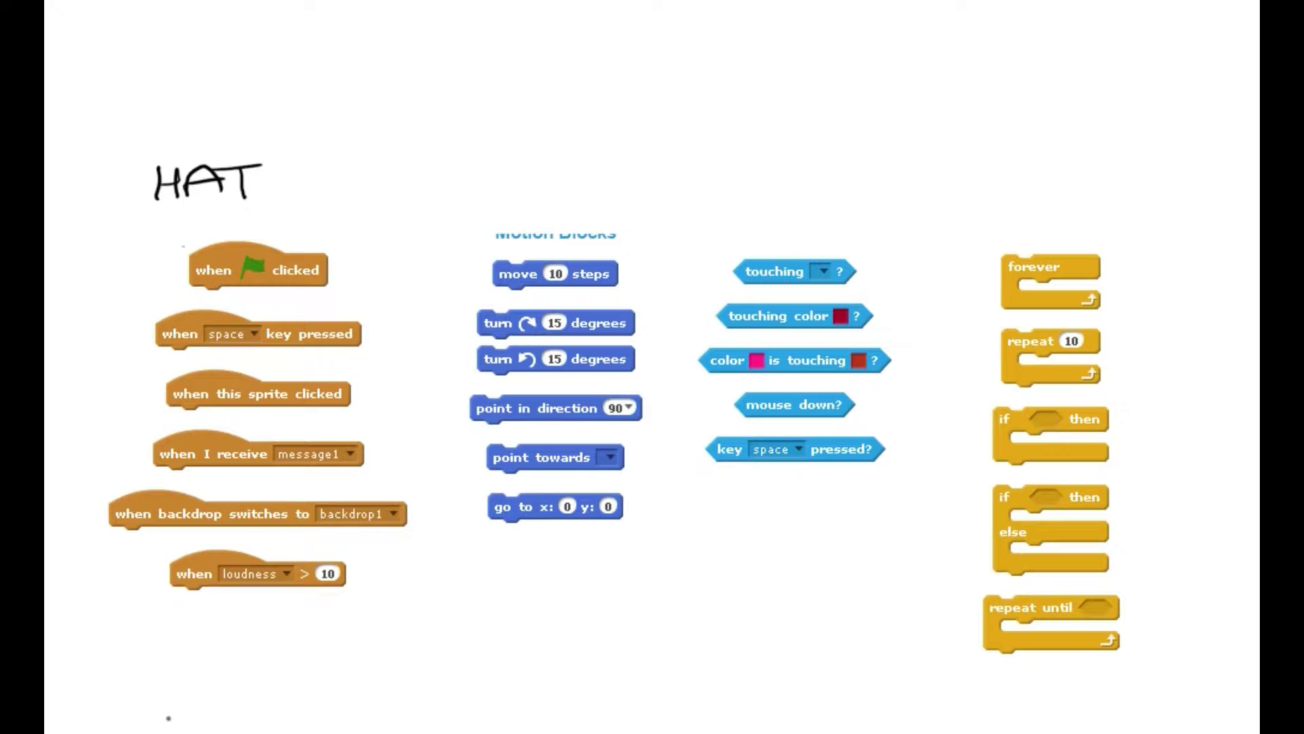
drag(183, 246, 281, 238)
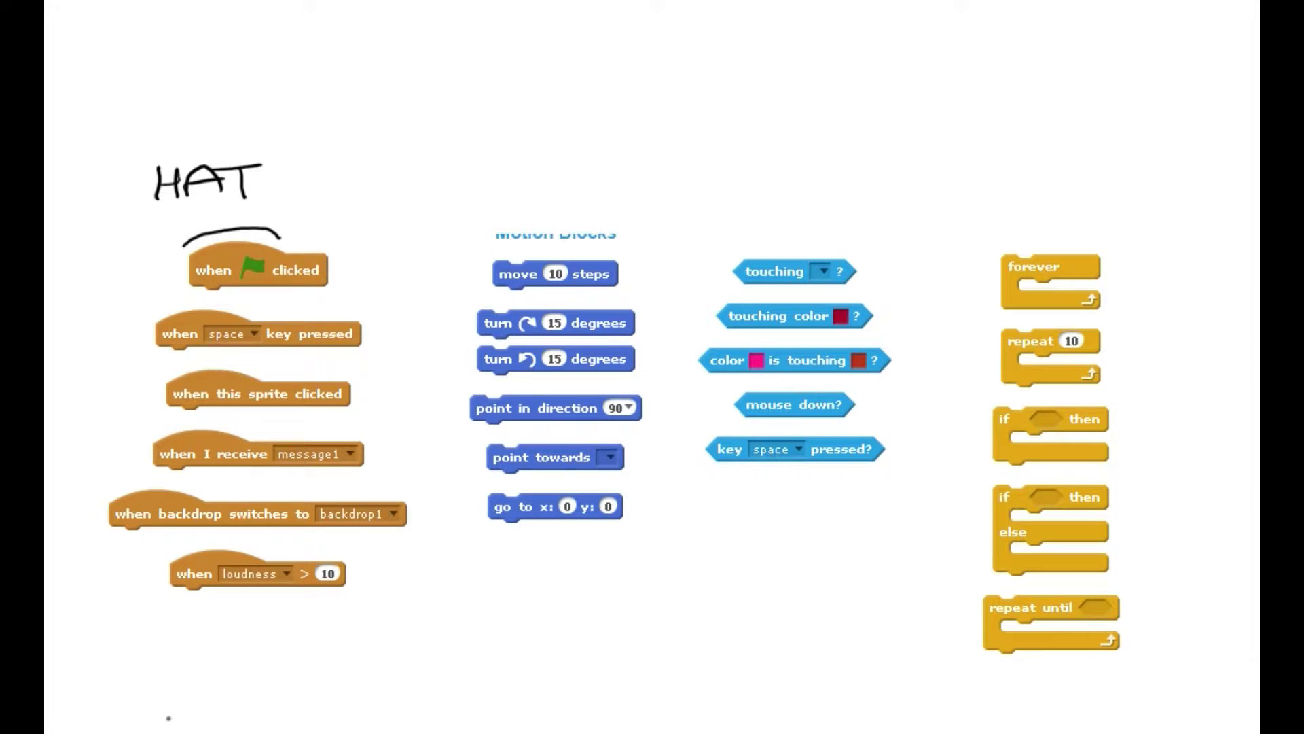